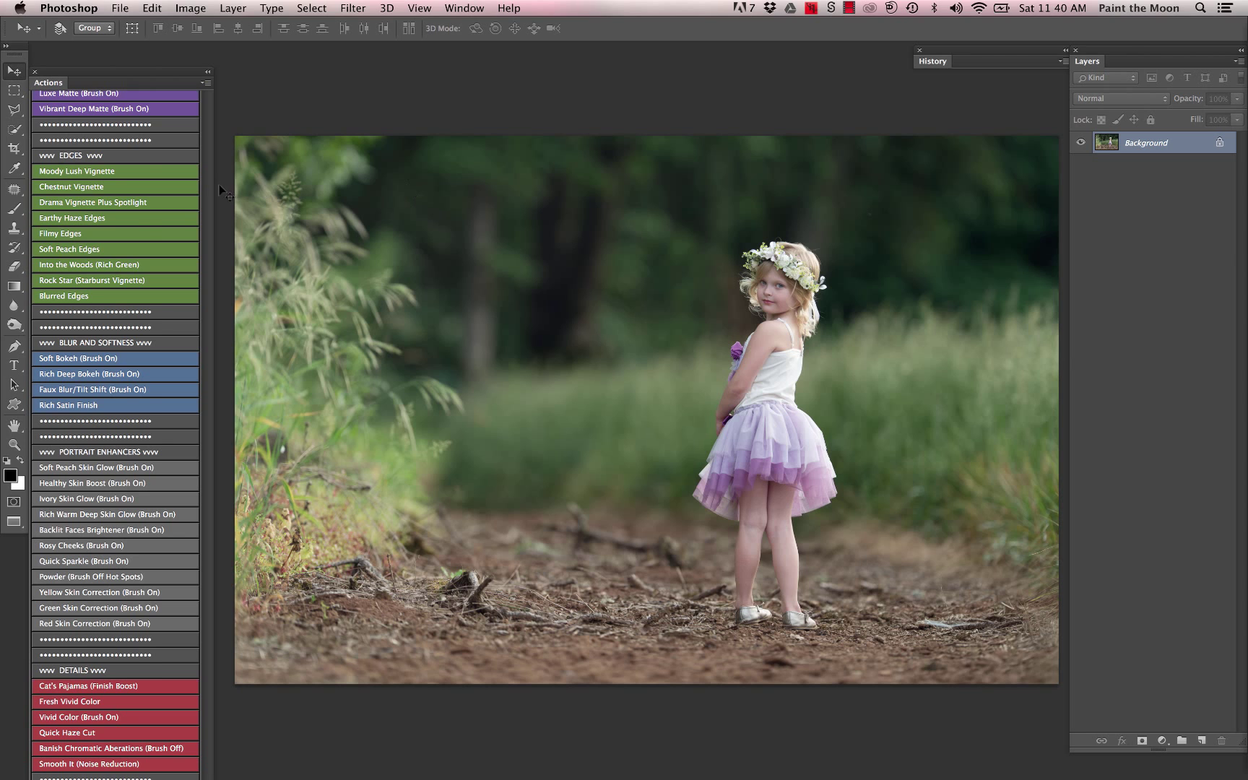
- Run the Deep Vibrant Base colour action from the Actions panel
{"action": "scroll", "coordinate": [175, 214], "scroll_direction": "up", "scroll_amount": 5}
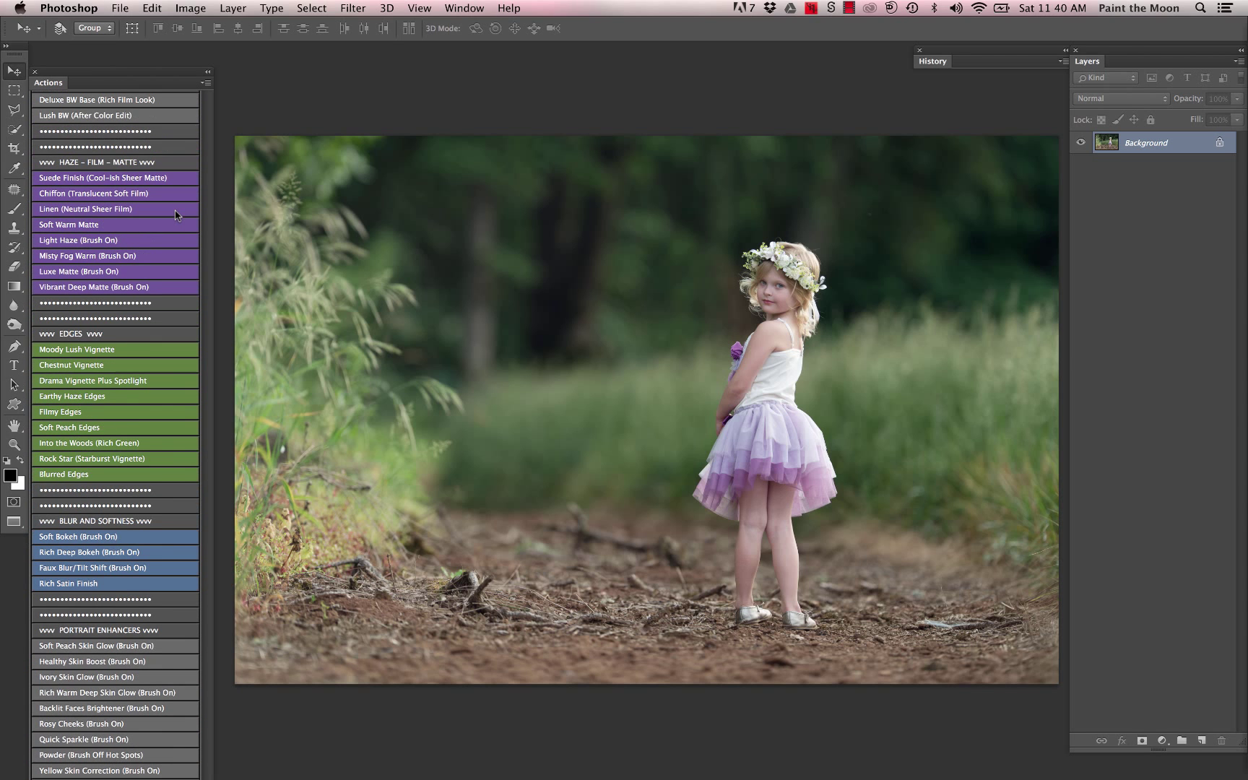
{"action": "scroll", "coordinate": [176, 214], "scroll_direction": "up", "scroll_amount": 8}
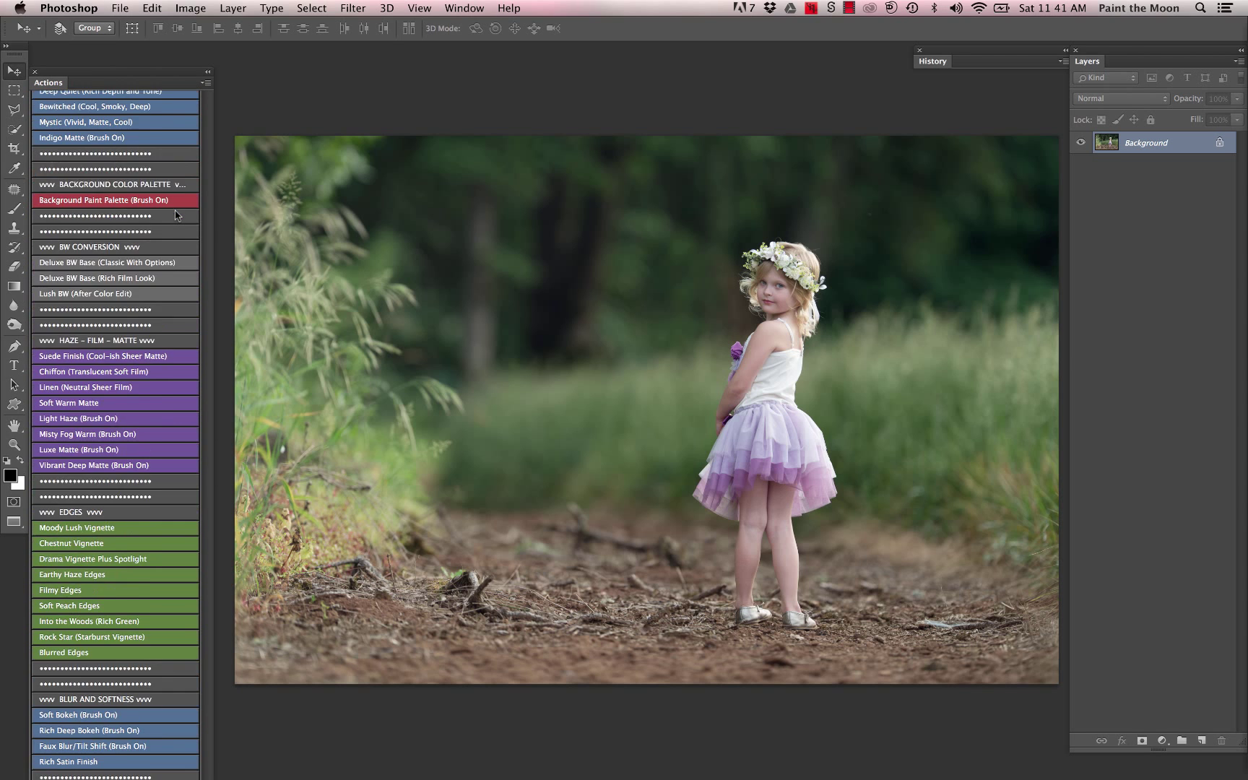
{"action": "scroll", "coordinate": [175, 214], "scroll_direction": "up", "scroll_amount": 6}
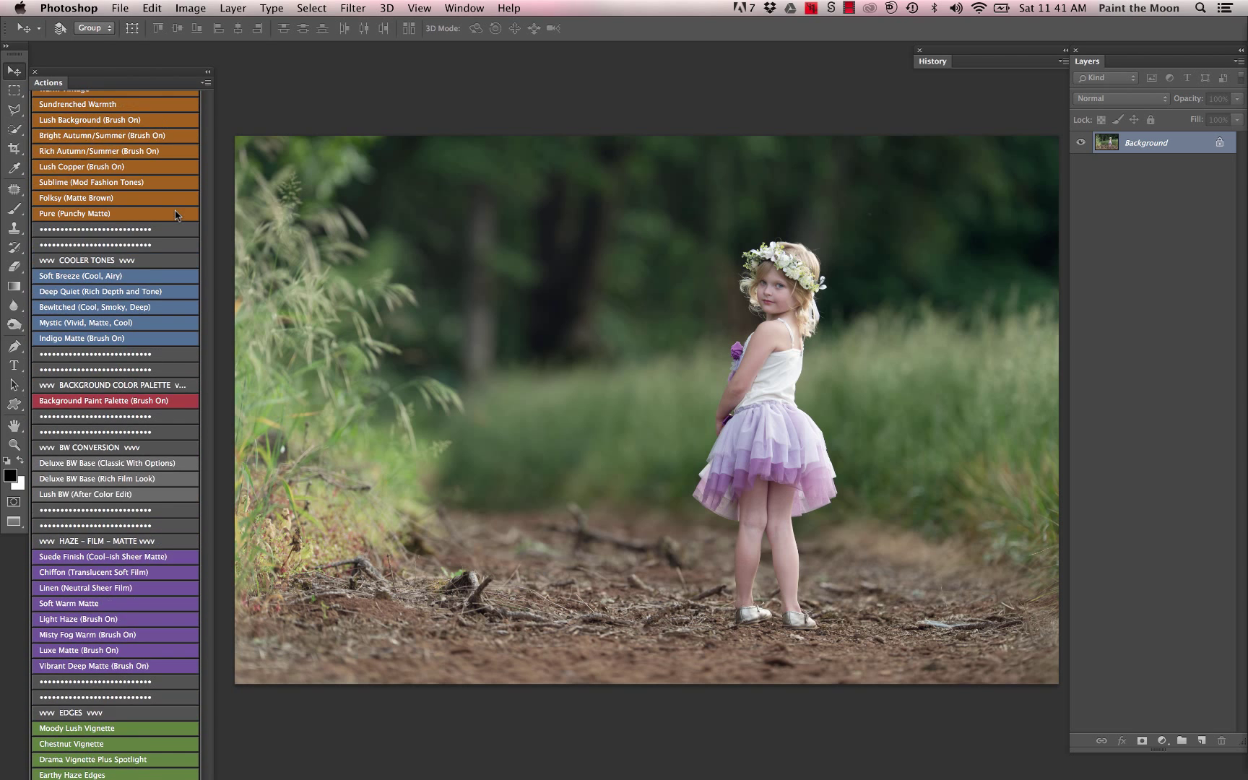
{"action": "scroll", "coordinate": [176, 213], "scroll_direction": "up", "scroll_amount": 4}
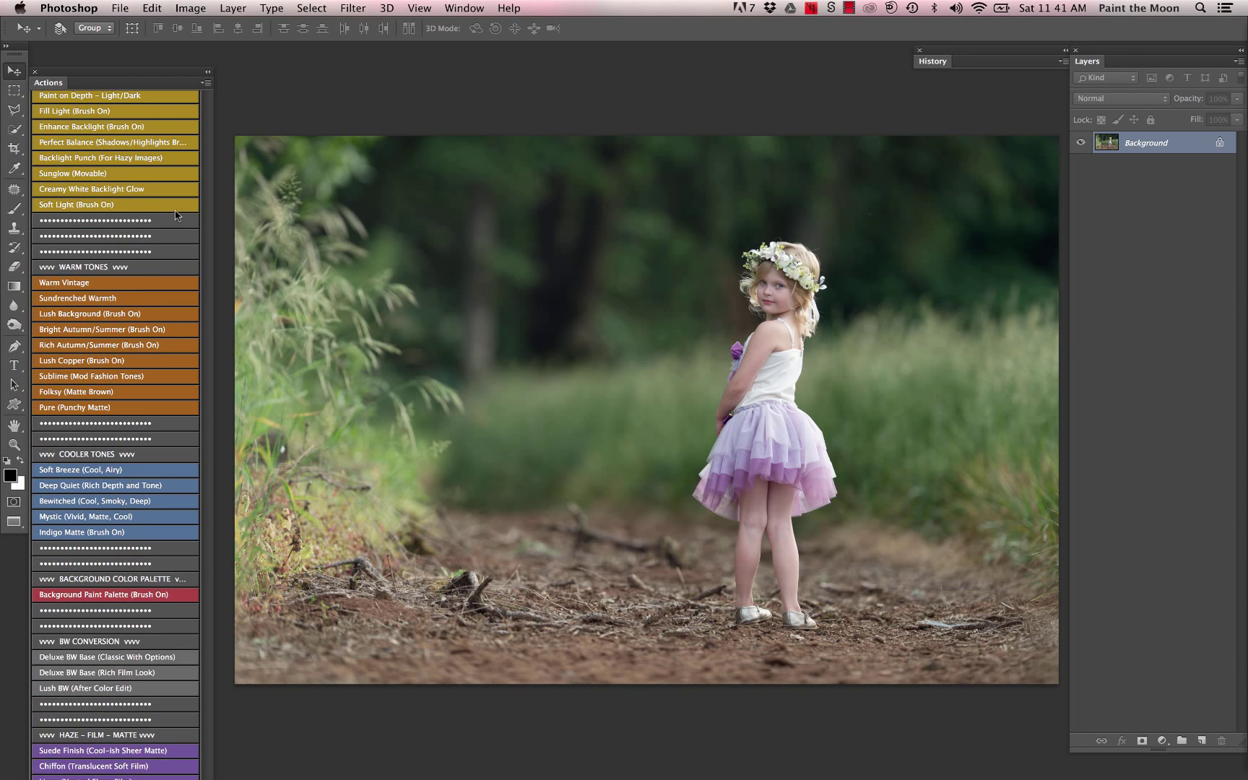
{"action": "scroll", "coordinate": [175, 211], "scroll_direction": "up", "scroll_amount": 8}
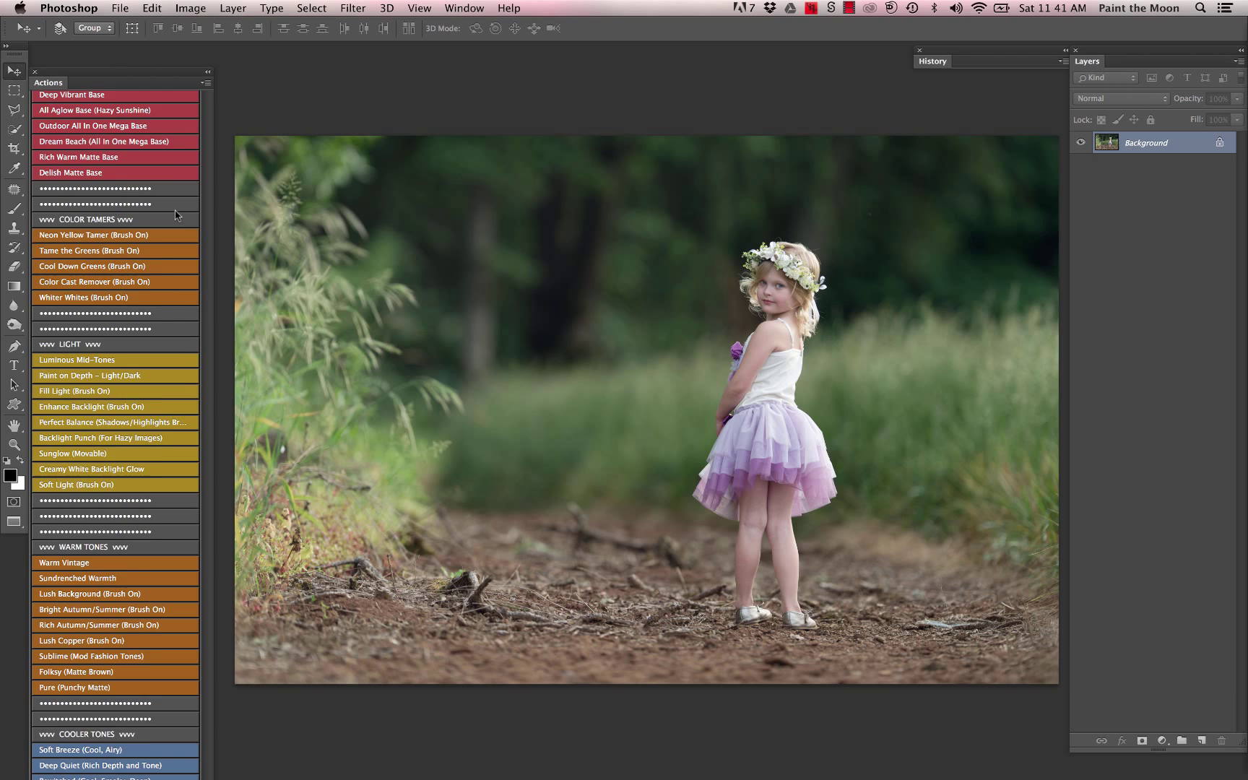
{"action": "left_click", "coordinate": [131, 134]}
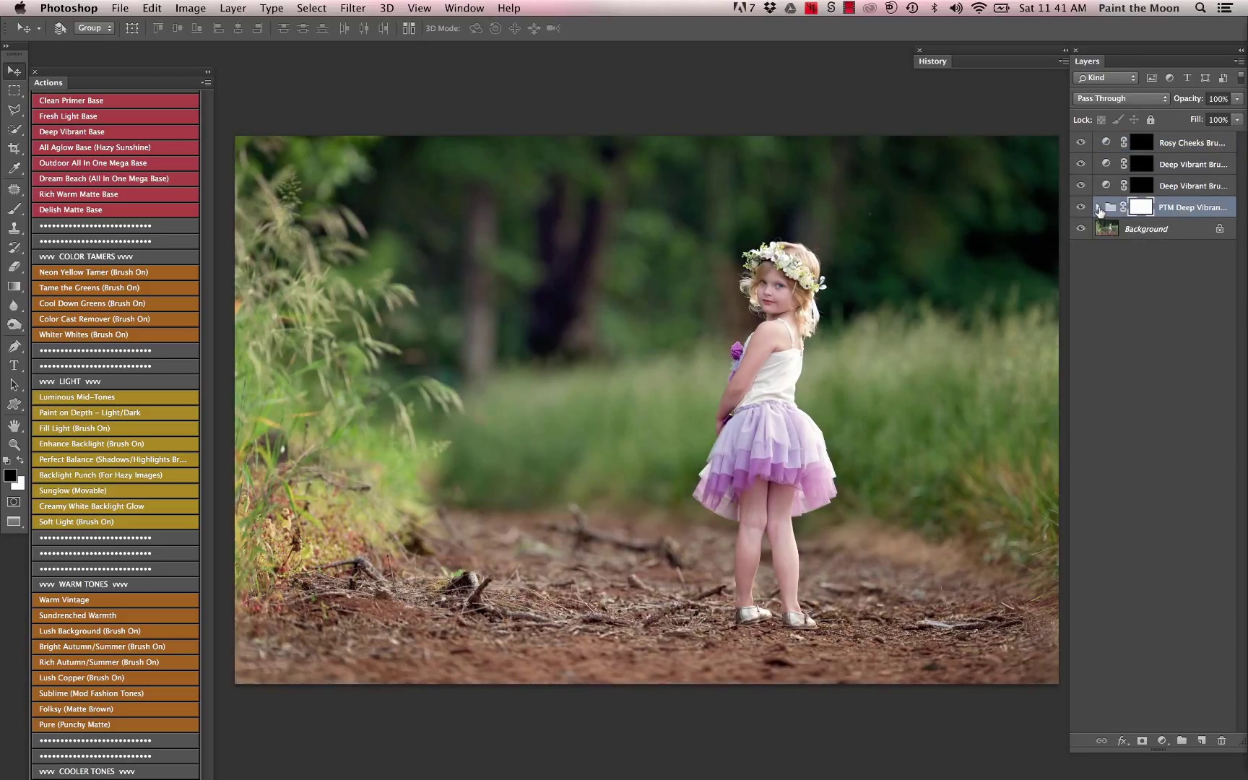
- Expand and collapse the PTM Deep Vibrant group, then turn its vibrant edit back on
{"action": "left_click", "coordinate": [1098, 208]}
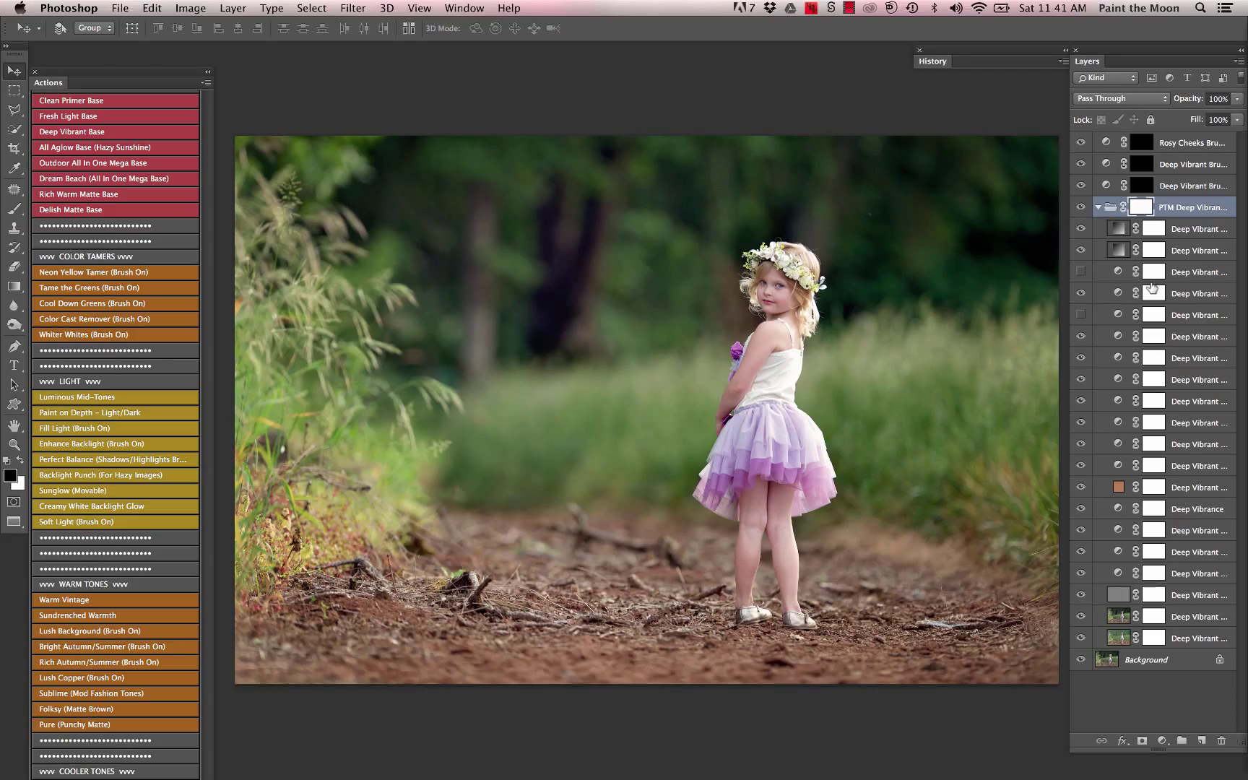
{"action": "left_click", "coordinate": [1099, 208]}
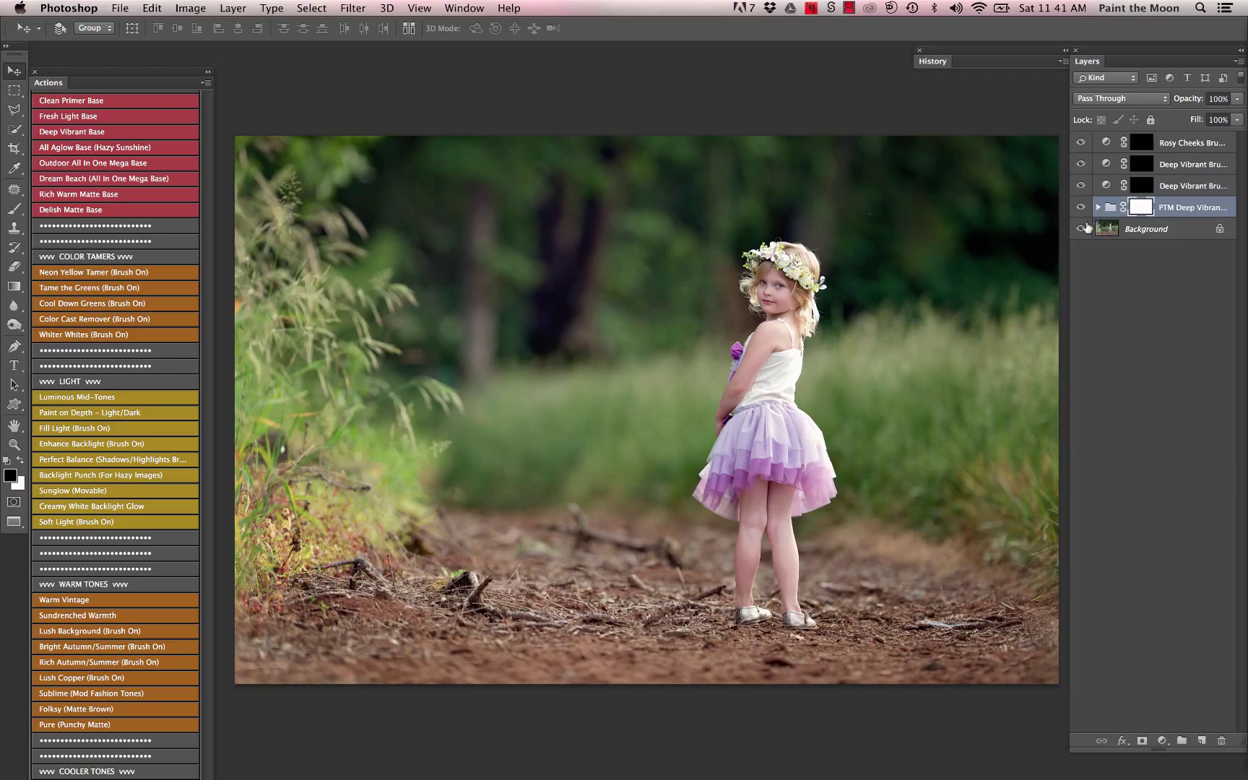
{"action": "left_click", "coordinate": [1081, 208]}
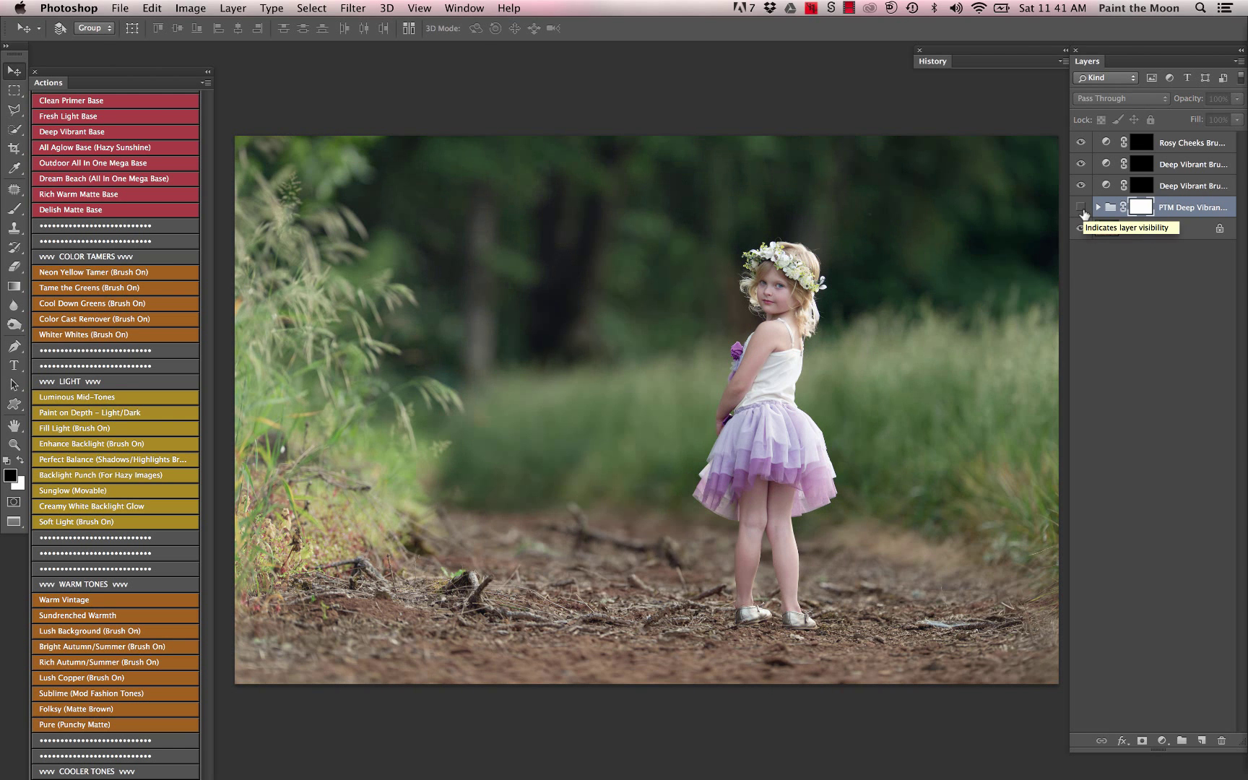
- Run the Soft Peach Skin Glow action
{"action": "scroll", "coordinate": [91, 182], "scroll_direction": "down", "scroll_amount": 4}
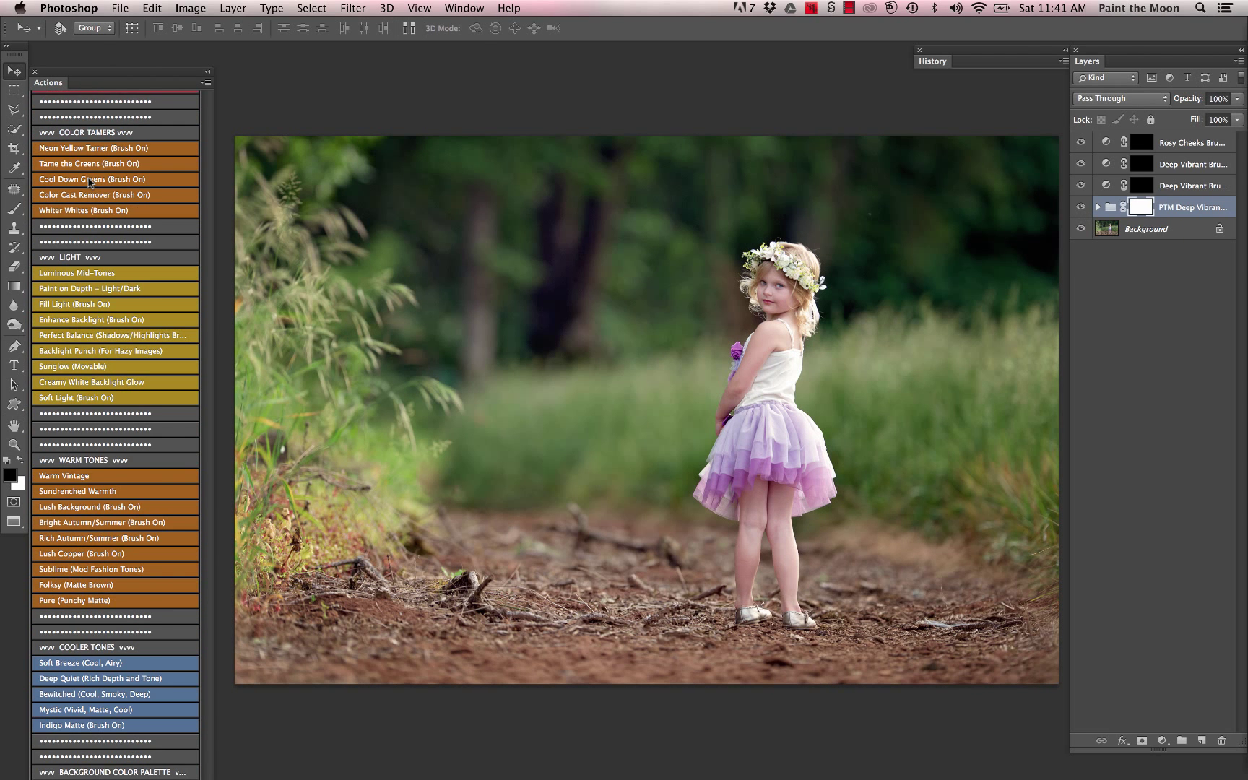
{"action": "scroll", "coordinate": [90, 182], "scroll_direction": "down", "scroll_amount": 10}
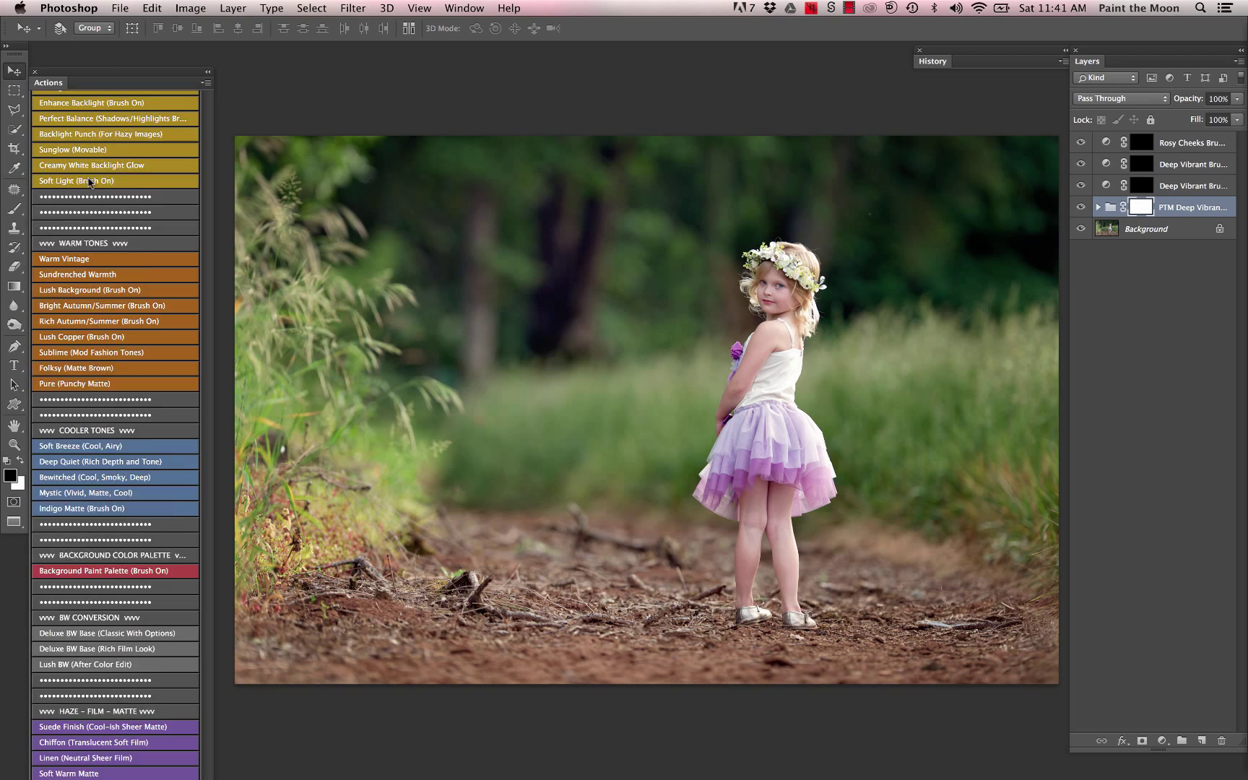
{"action": "scroll", "coordinate": [90, 182], "scroll_direction": "down", "scroll_amount": 15}
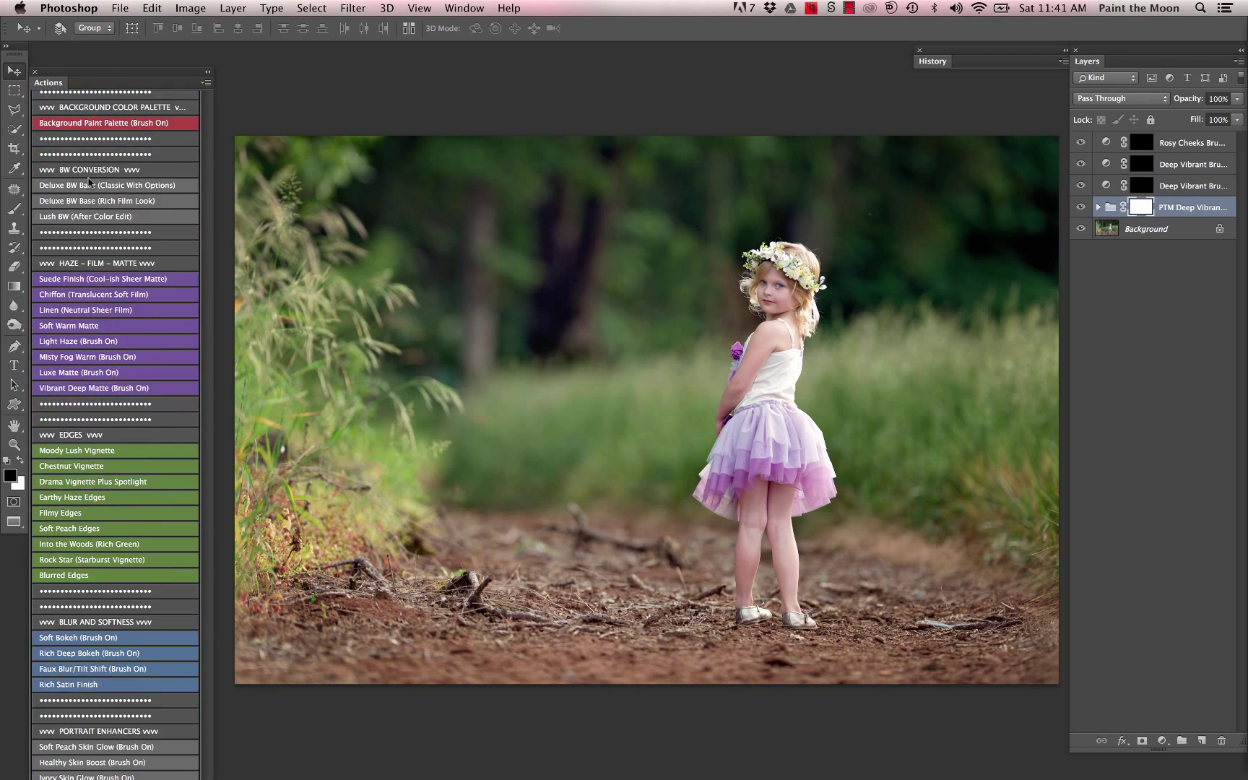
{"action": "scroll", "coordinate": [90, 182], "scroll_direction": "down", "scroll_amount": 11}
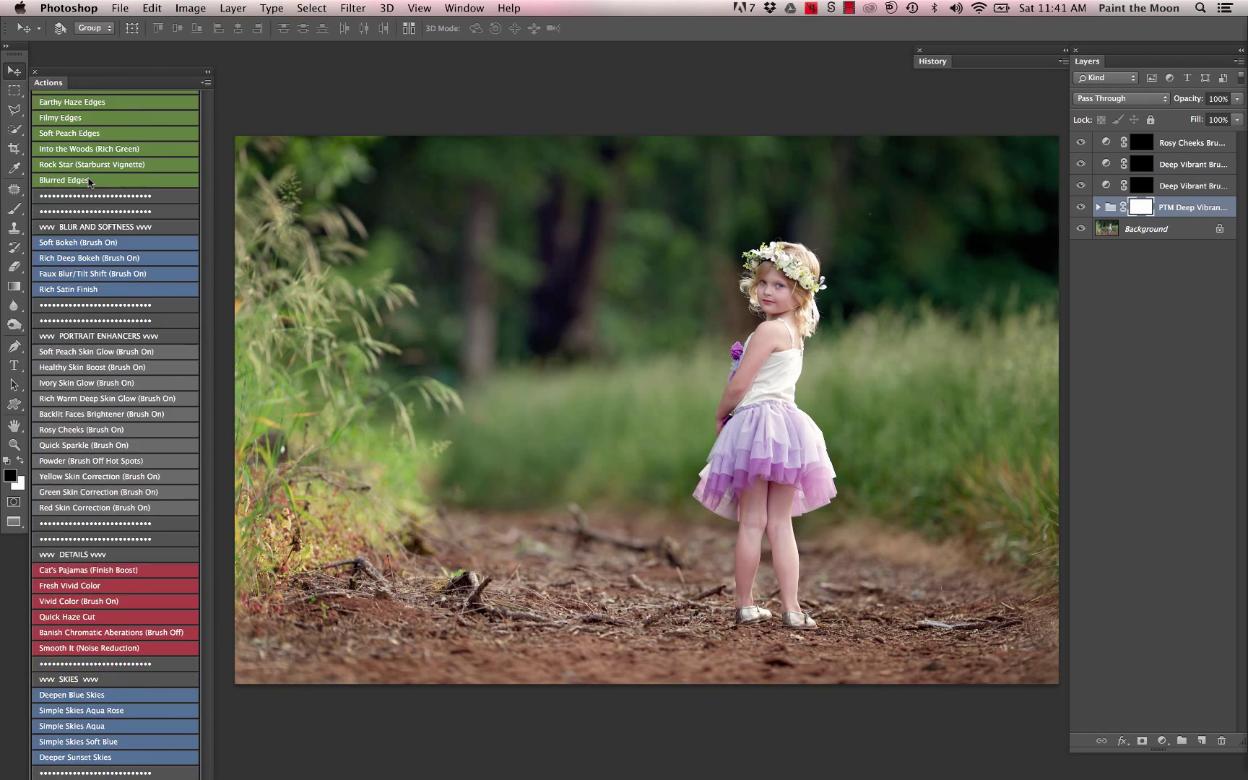
{"action": "left_click", "coordinate": [112, 251]}
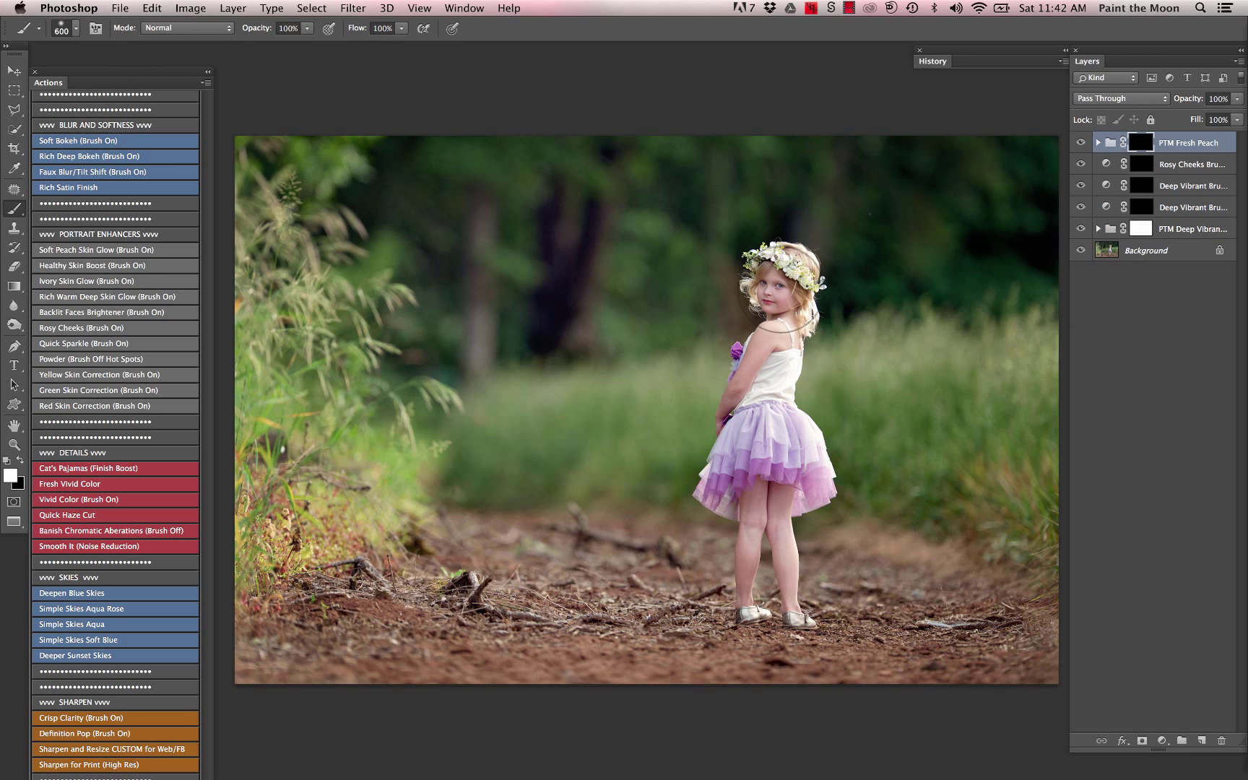
- With a smaller brush, paint the skin glow onto the girl's face, arms and legs
{"action": "key", "text": "bracketleft"}
{"action": "mouse_move", "coordinate": [780, 282]}
{"action": "left_mouse_down"}
{"action": "mouse_move", "coordinate": [761, 470]}
{"action": "mouse_move", "coordinate": [785, 323]}
{"action": "left_mouse_up"}
{"action": "key", "text": "bracketleft"}
{"action": "key", "text": "bracketleft"}
{"action": "key", "text": "bracketleft"}
{"action": "key", "text": "bracketleft"}
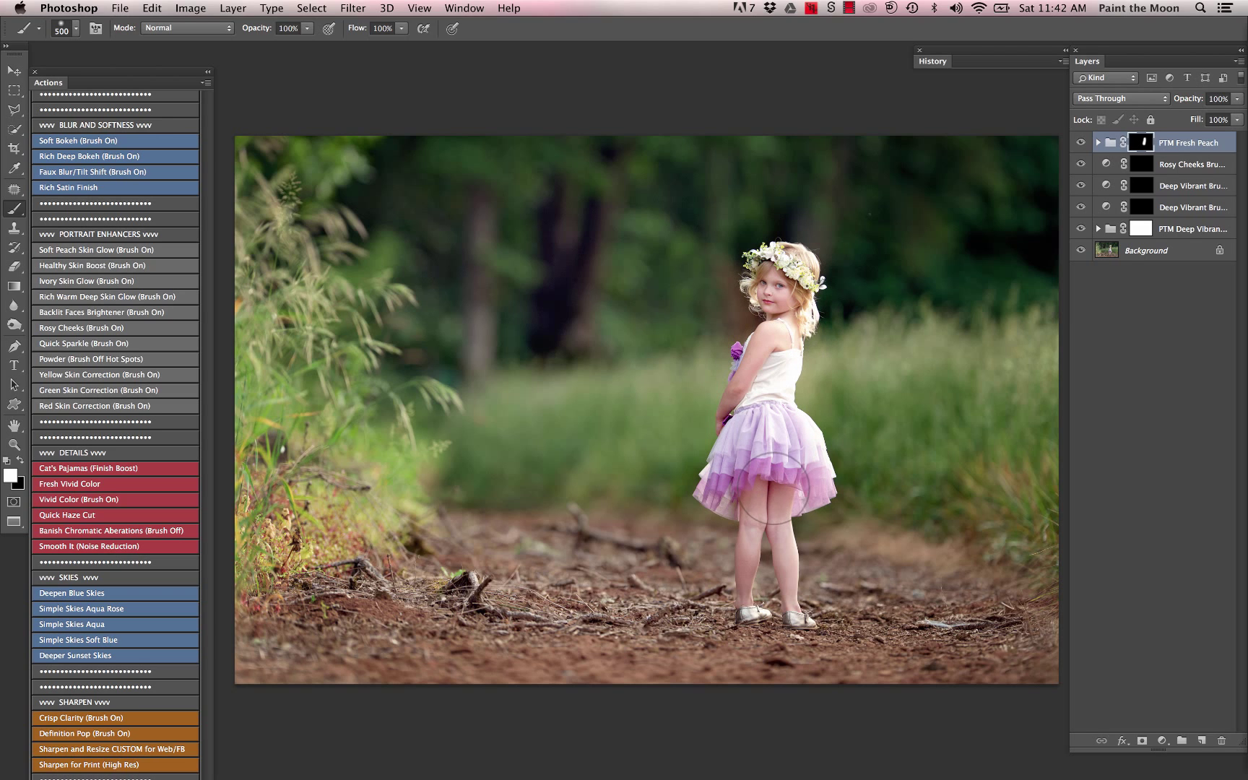
{"action": "mouse_move", "coordinate": [773, 490]}
{"action": "left_mouse_down"}
{"action": "mouse_move", "coordinate": [760, 578]}
{"action": "mouse_move", "coordinate": [742, 551]}
{"action": "mouse_move", "coordinate": [745, 526]}
{"action": "mouse_move", "coordinate": [784, 571]}
{"action": "left_mouse_up"}
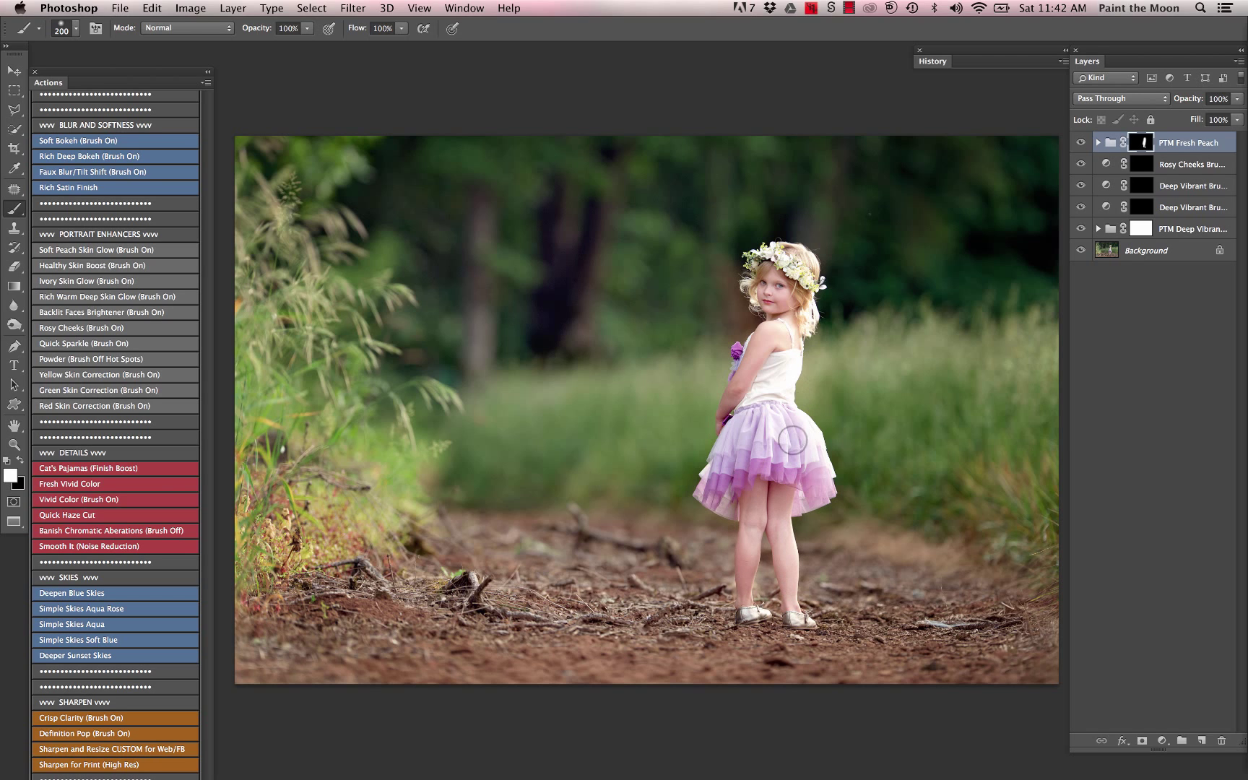
- Toggle the PTM Fresh Peach glow and the original photo to compare, ending with all edits visible
{"action": "left_click", "coordinate": [1080, 143]}
{"action": "left_click", "coordinate": [1080, 143]}
{"action": "left_click", "coordinate": [1079, 253], "text": "alt"}
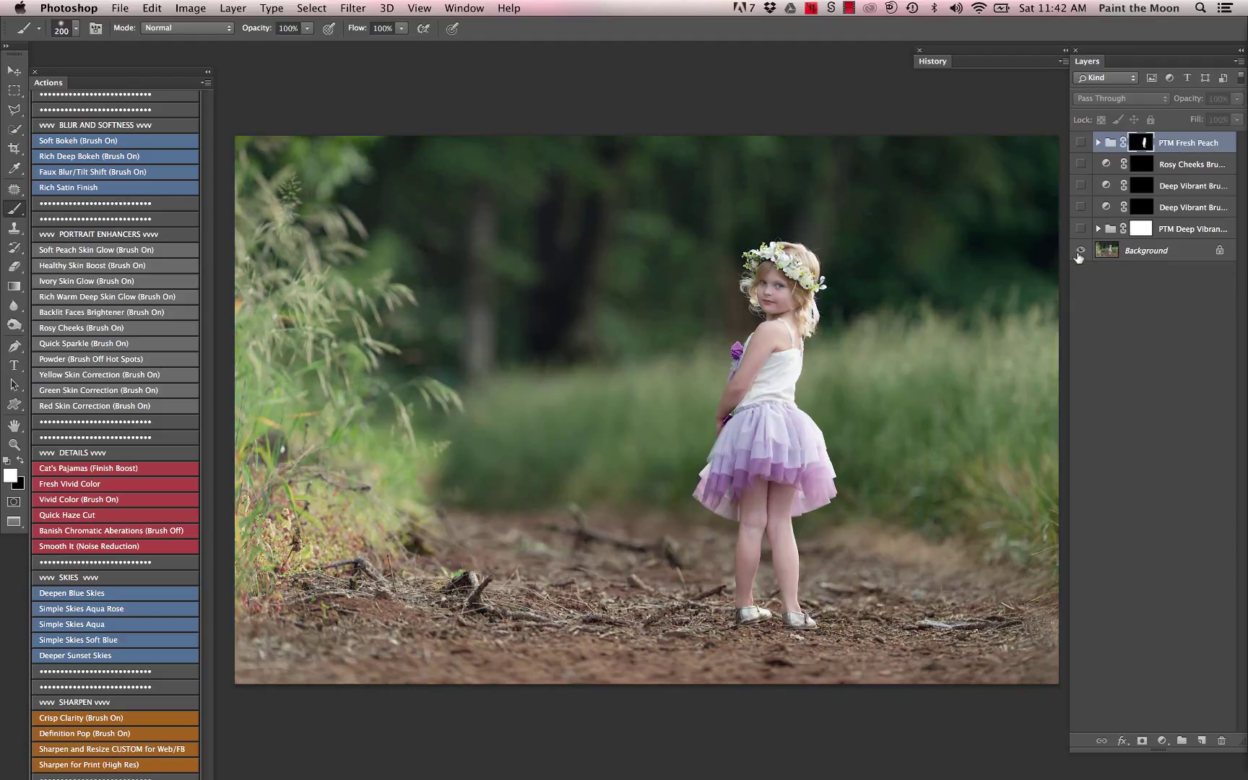
{"action": "left_click", "coordinate": [1080, 250], "text": "alt"}
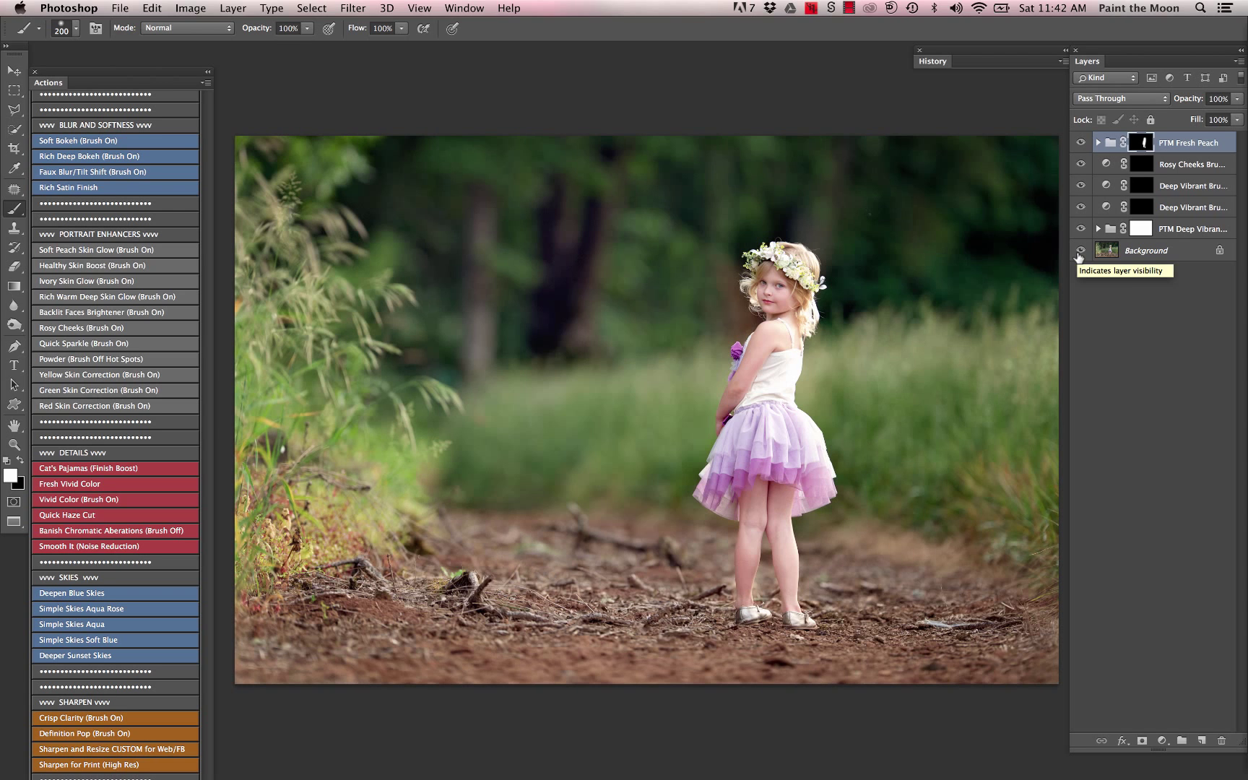
- Widen the Layers panel and select the Rosy Cheeks Brush On mask with a smaller brush
{"action": "left_click_drag", "start_coordinate": [1068, 198], "coordinate": [1004, 188]}
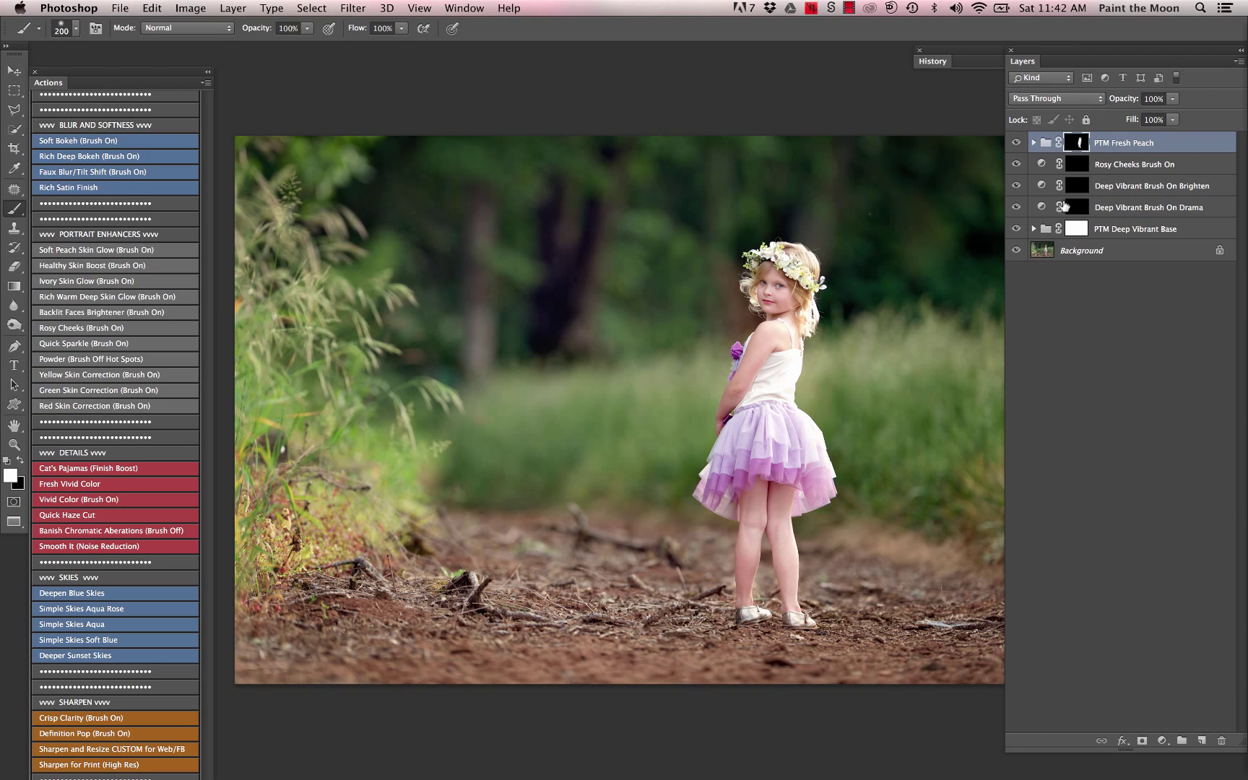
{"action": "left_click", "coordinate": [1076, 165]}
{"action": "key", "text": "bracketleft"}
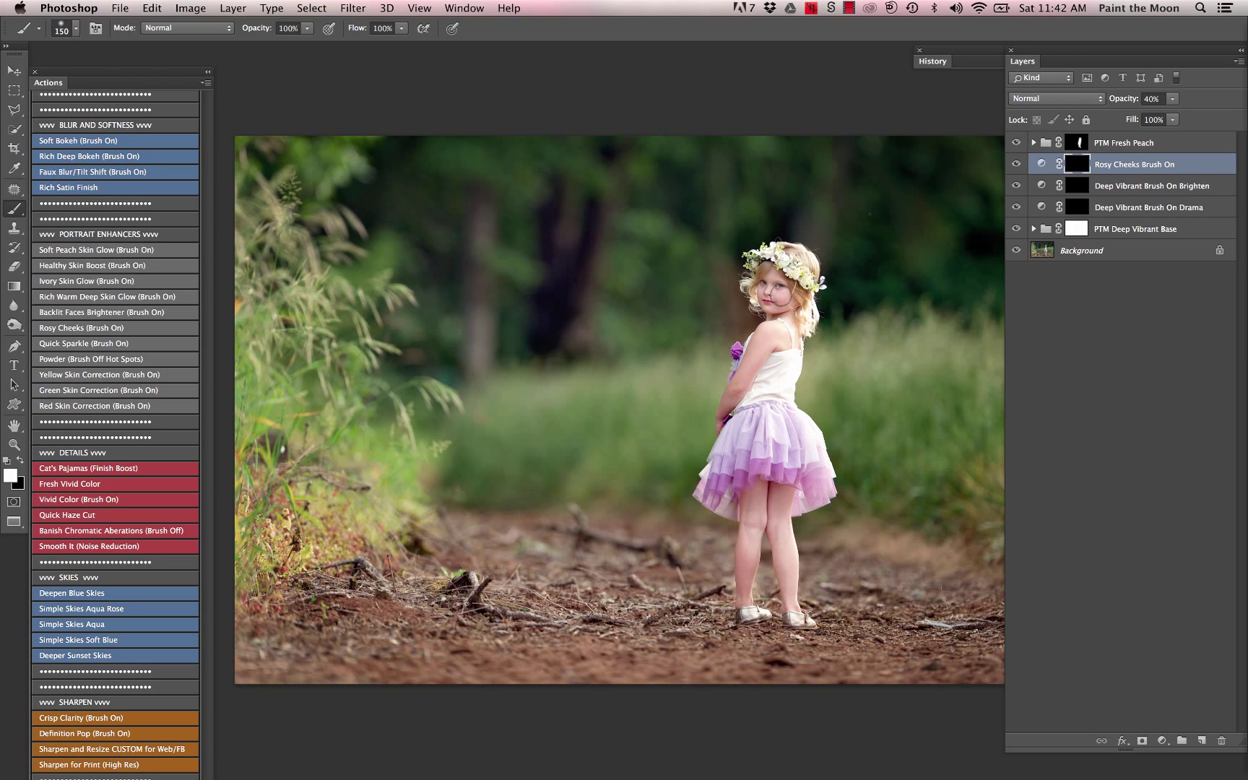
{"action": "key", "text": "bracketleft"}
{"action": "key", "text": "bracketleft"}
- Switch to the Move tool, deselect the Rosy Cheeks layer and show only the original photo
{"action": "key", "text": "v"}
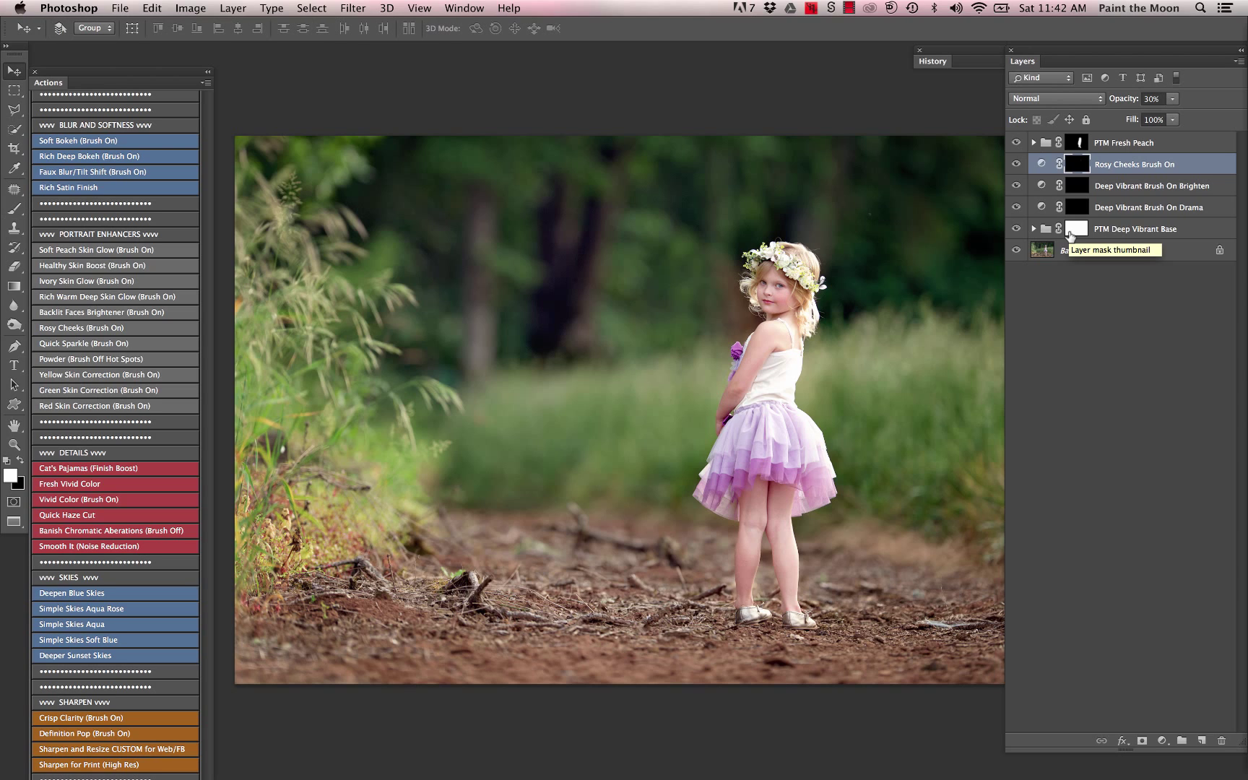
{"action": "left_click", "coordinate": [1078, 349]}
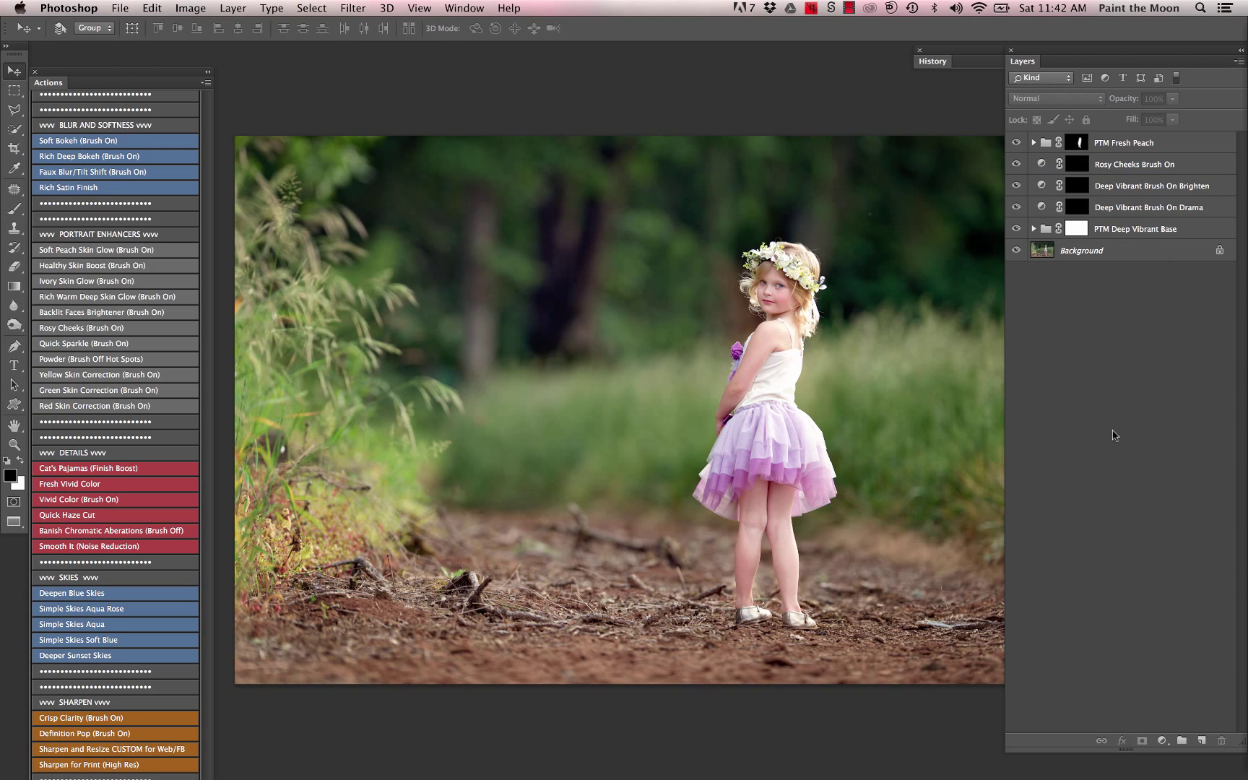
{"action": "left_click", "coordinate": [1016, 251], "text": "alt"}
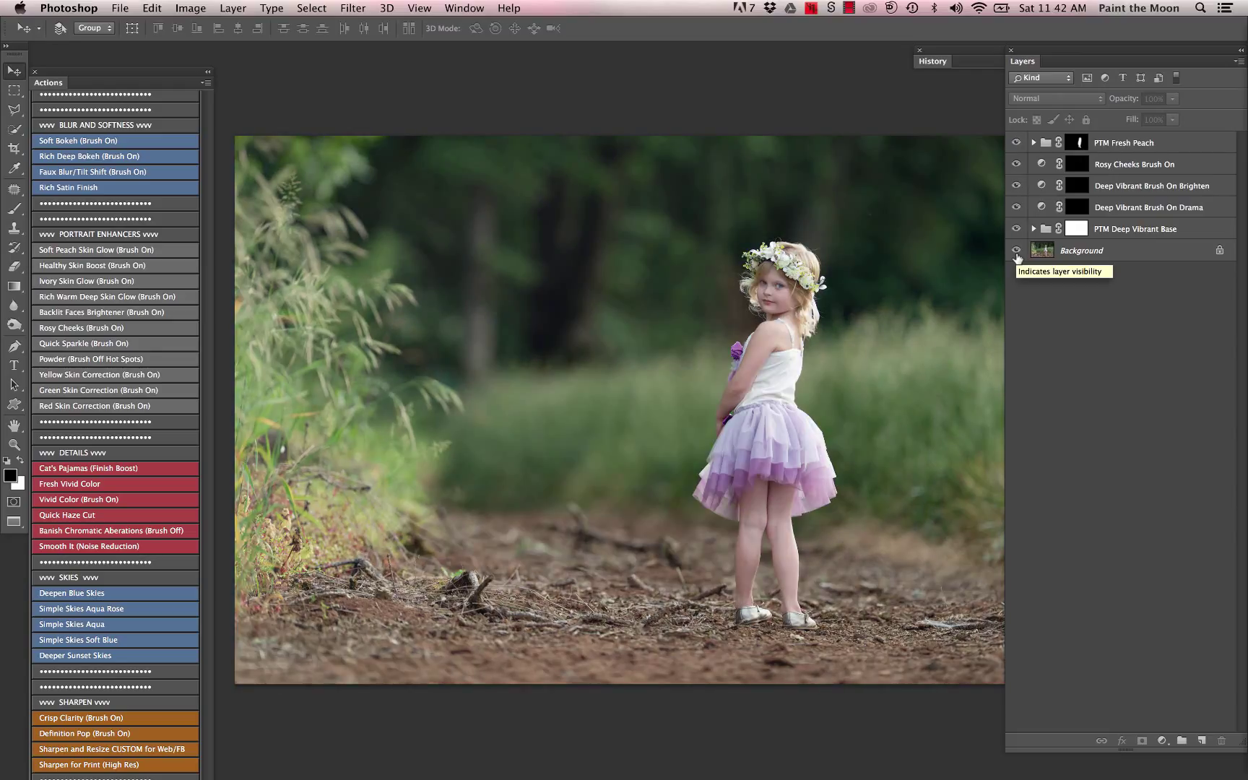
- Restore all edit layers and run the Rich Deep Bokeh (Brush On) action
{"action": "left_click", "coordinate": [1016, 253], "text": "alt"}
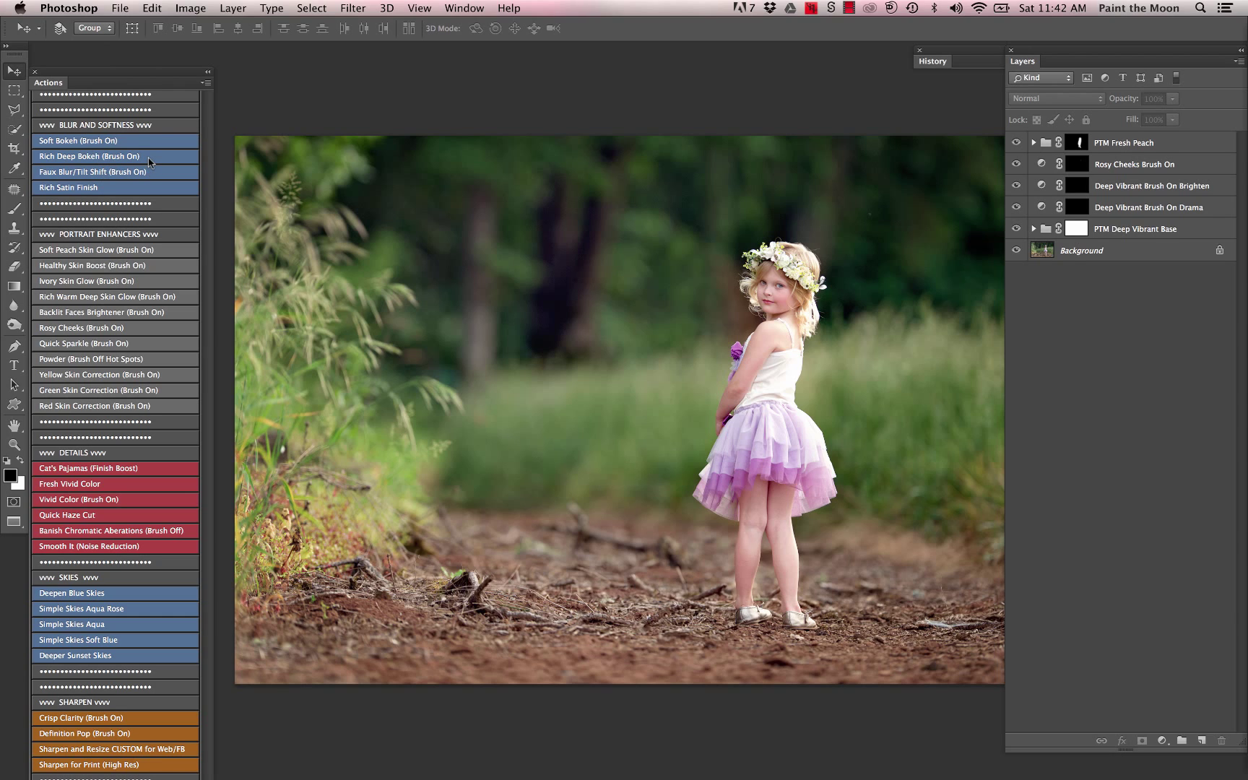
{"action": "left_click", "coordinate": [176, 156]}
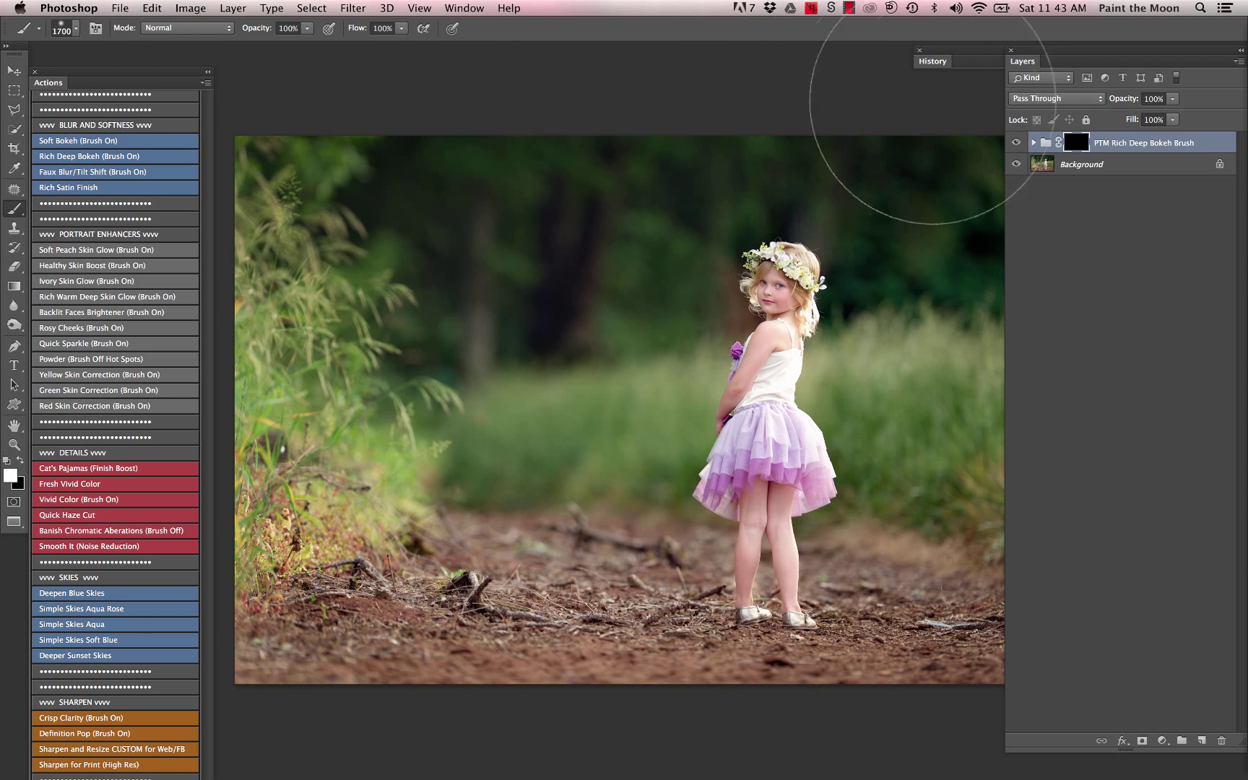
- Paint bokeh blur over the forest background and bottom path, then toggle the group to compare
{"action": "mouse_move", "coordinate": [984, 329]}
{"action": "left_mouse_down"}
{"action": "mouse_move", "coordinate": [981, 355]}
{"action": "mouse_move", "coordinate": [869, 353]}
{"action": "mouse_move", "coordinate": [584, 391]}
{"action": "mouse_move", "coordinate": [272, 279]}
{"action": "mouse_move", "coordinate": [270, 301]}
{"action": "mouse_move", "coordinate": [329, 310]}
{"action": "mouse_move", "coordinate": [318, 121]}
{"action": "mouse_move", "coordinate": [304, 304]}
{"action": "mouse_move", "coordinate": [368, 301]}
{"action": "mouse_move", "coordinate": [357, 293]}
{"action": "mouse_move", "coordinate": [353, 200]}
{"action": "mouse_move", "coordinate": [415, 309]}
{"action": "left_mouse_up"}
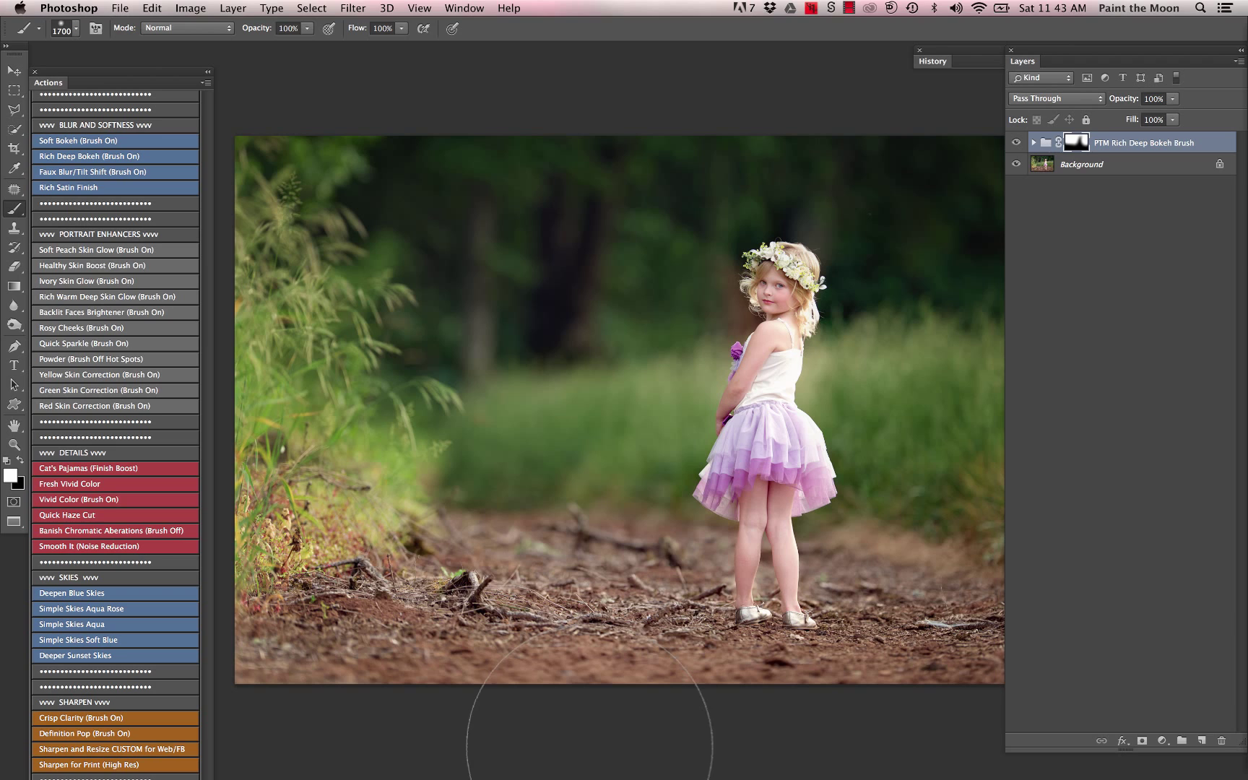
{"action": "key", "text": "bracketleft"}
{"action": "key", "text": "bracketleft"}
{"action": "key", "text": "bracketleft"}
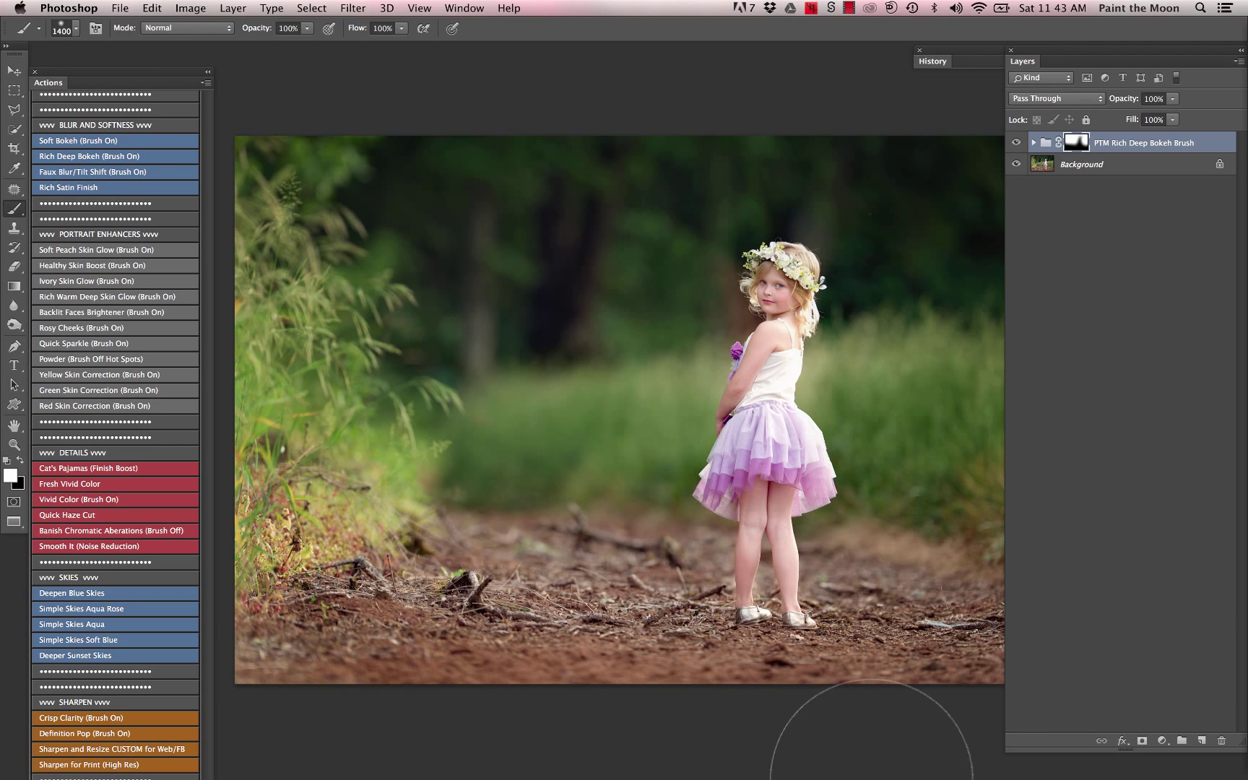
{"action": "left_click_drag", "start_coordinate": [932, 777], "coordinate": [245, 758]}
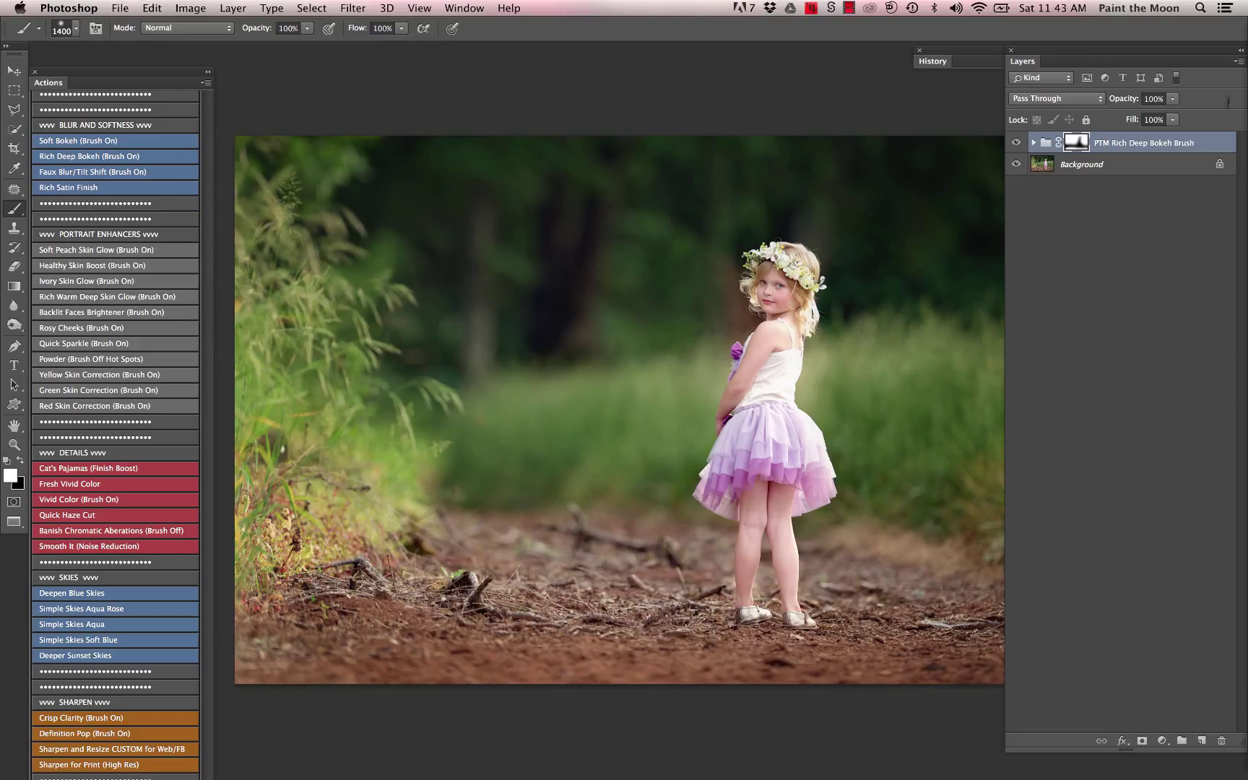
{"action": "left_click", "coordinate": [1015, 143]}
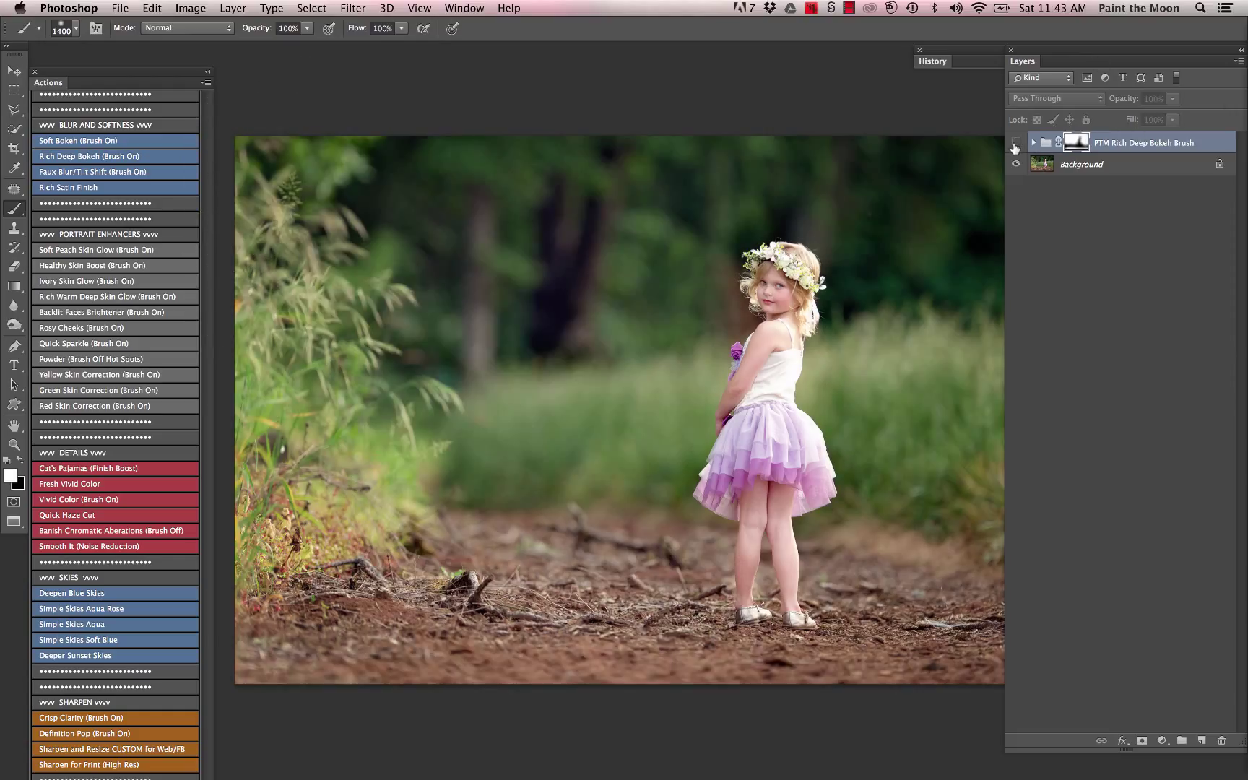
{"action": "left_click", "coordinate": [1015, 143]}
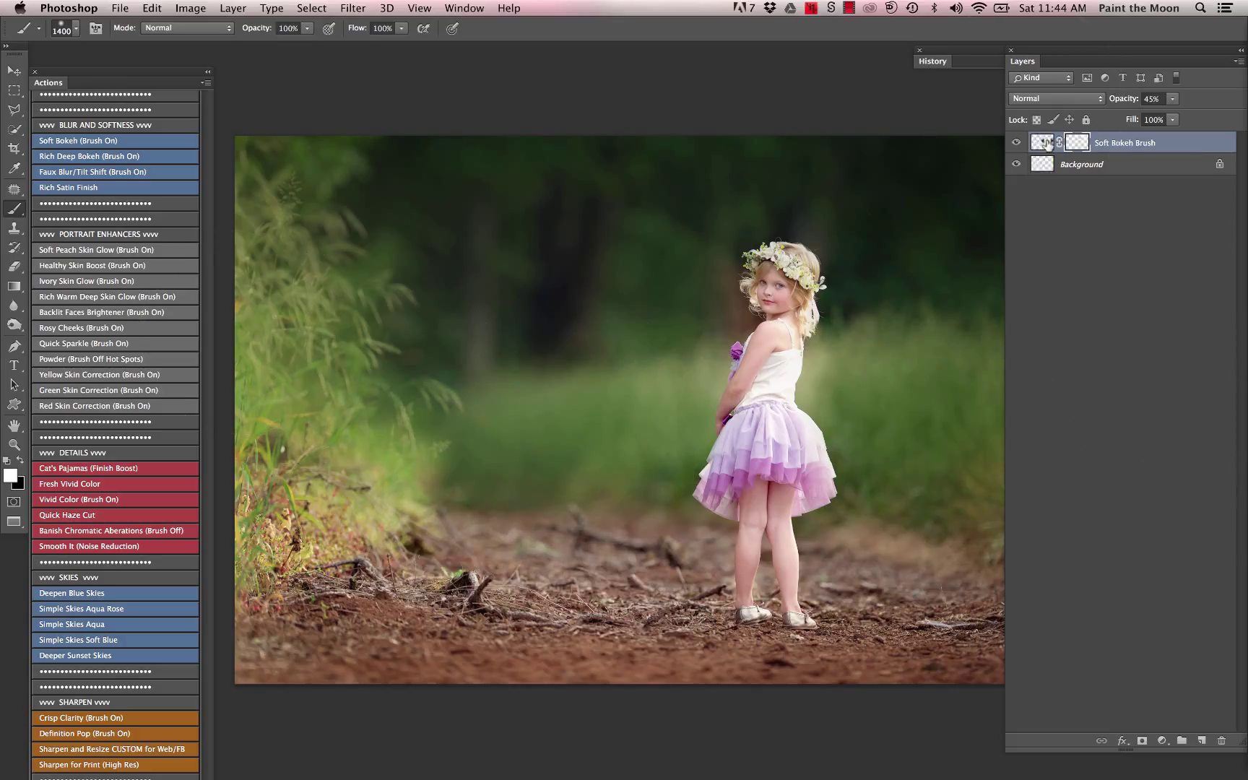
- Switch to the Move tool and toggle the Soft Bokeh layer off and on to compare
{"action": "key", "text": "v"}
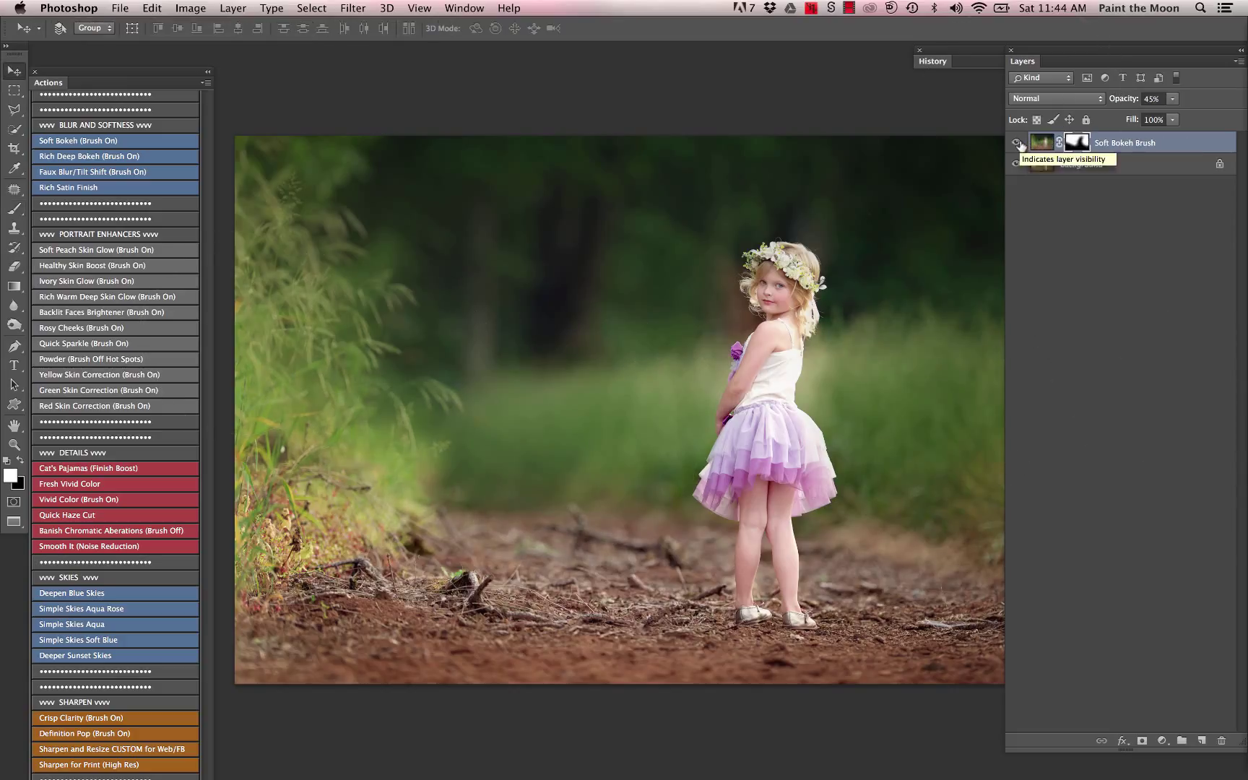
{"action": "left_click", "coordinate": [1017, 142]}
{"action": "left_click", "coordinate": [1017, 143]}
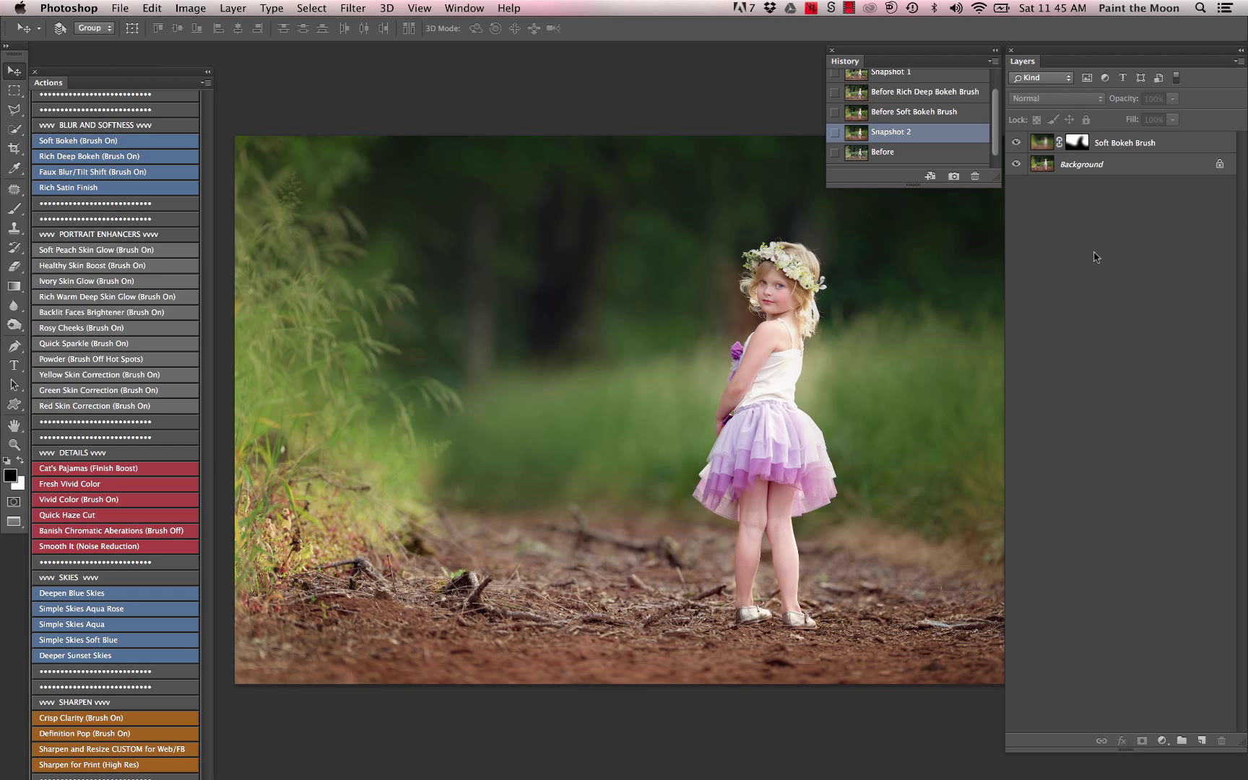
- Compare the Before snapshot with Snapshot 2, ending on the blurred version
{"action": "left_click", "coordinate": [905, 154]}
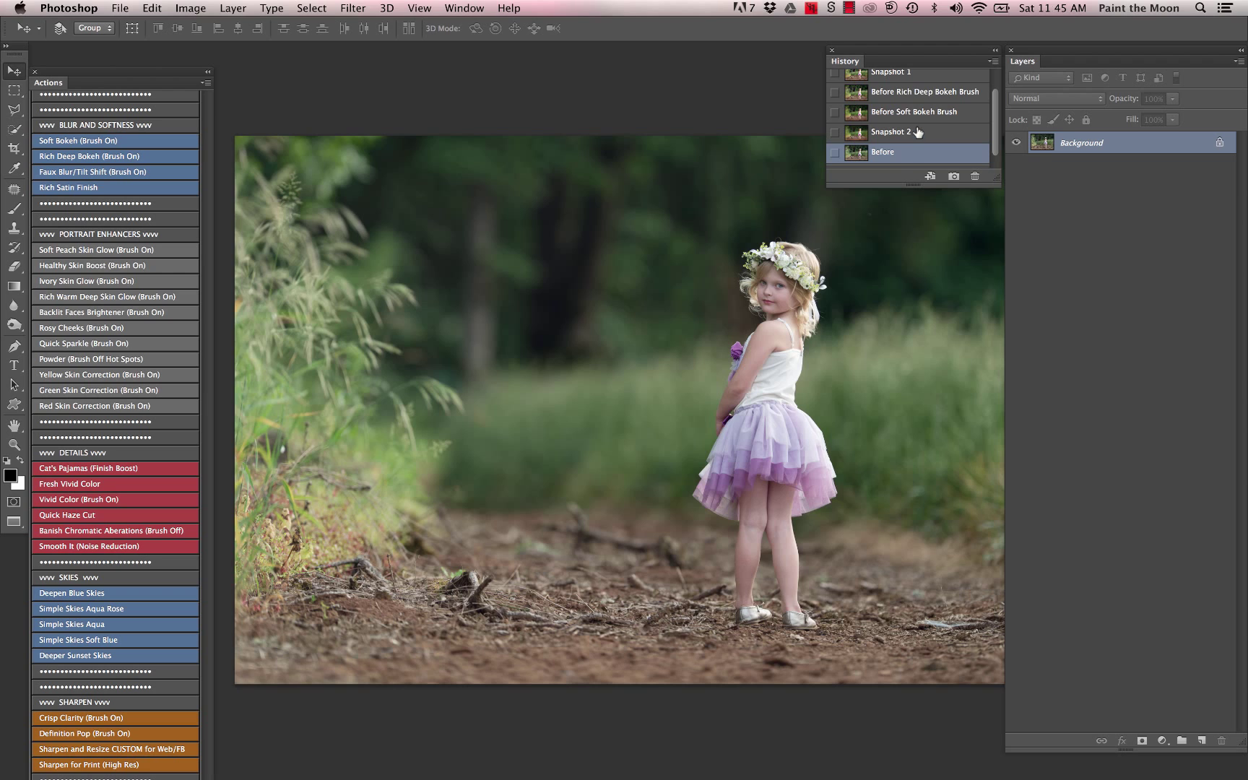
{"action": "left_click", "coordinate": [914, 132]}
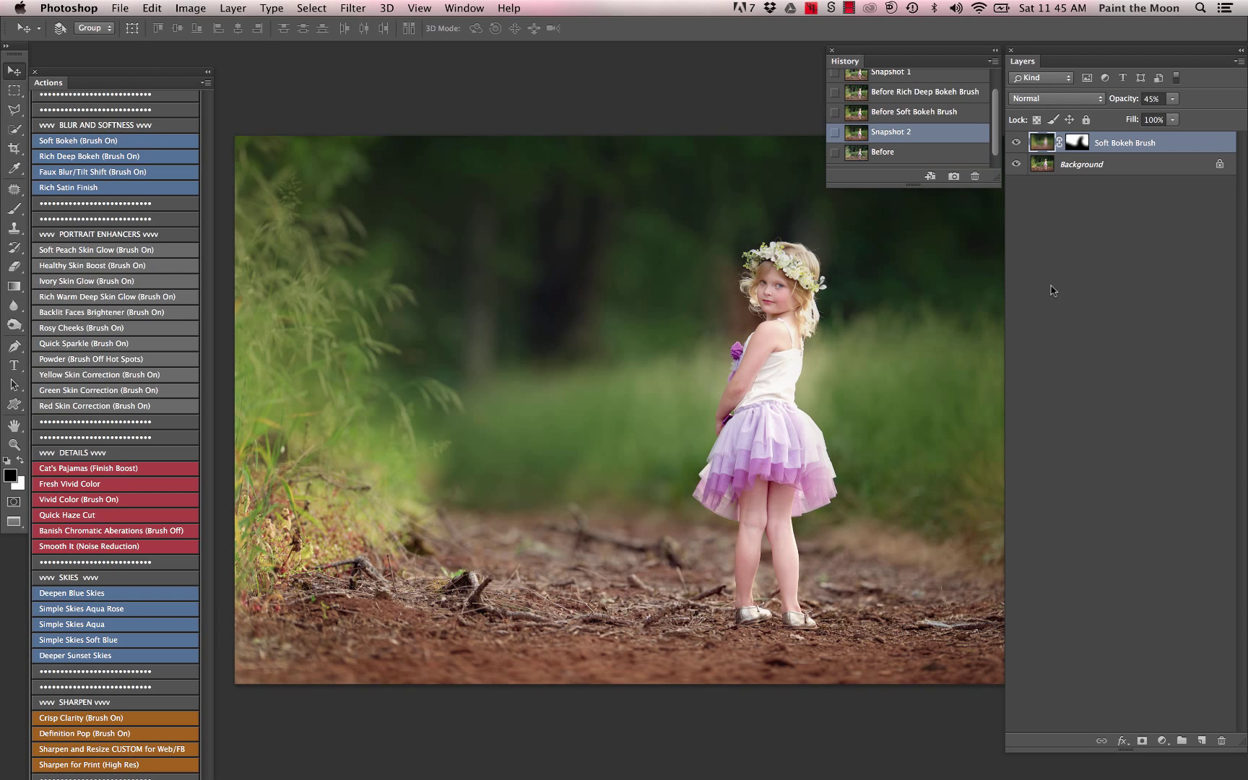